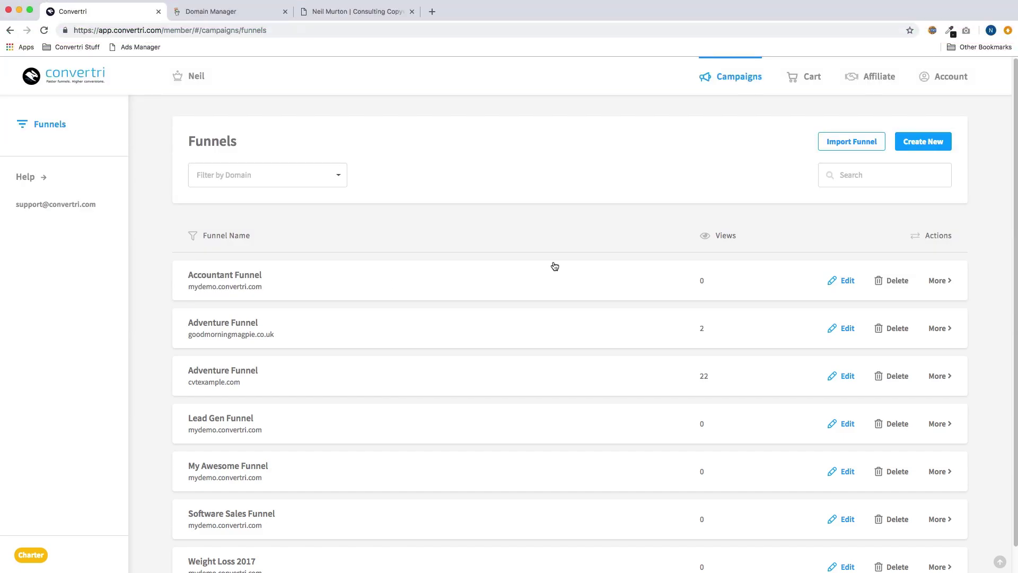
Switch to the neilmurton.com site and scroll through its Blog page
click(323, 15)
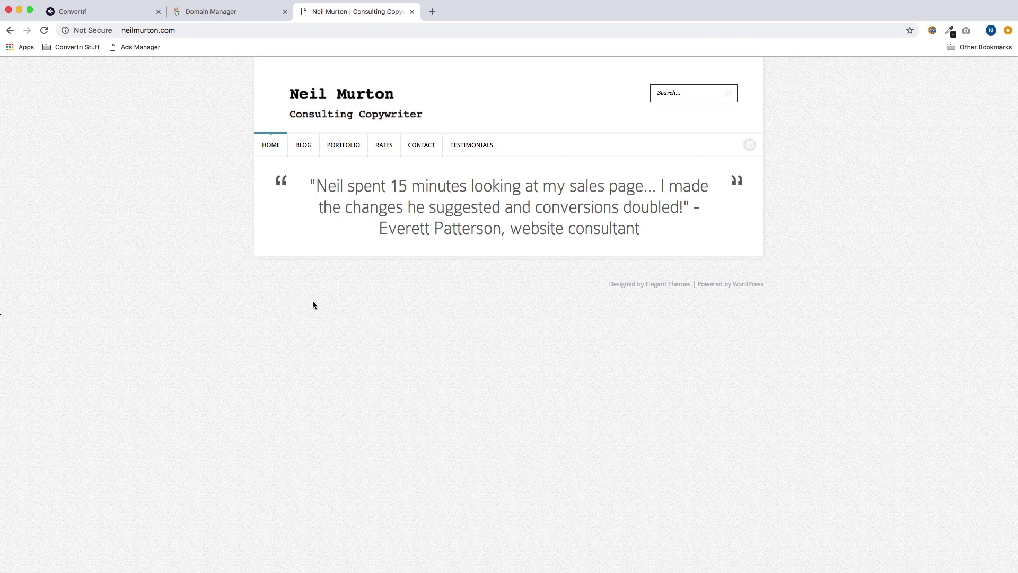
click(307, 146)
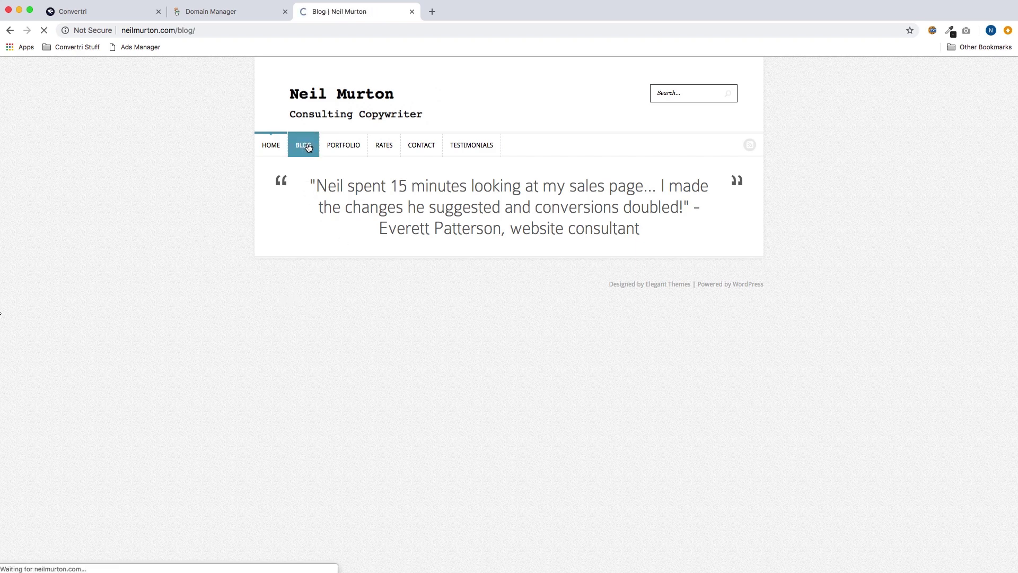
scroll(468, 316, down, 10)
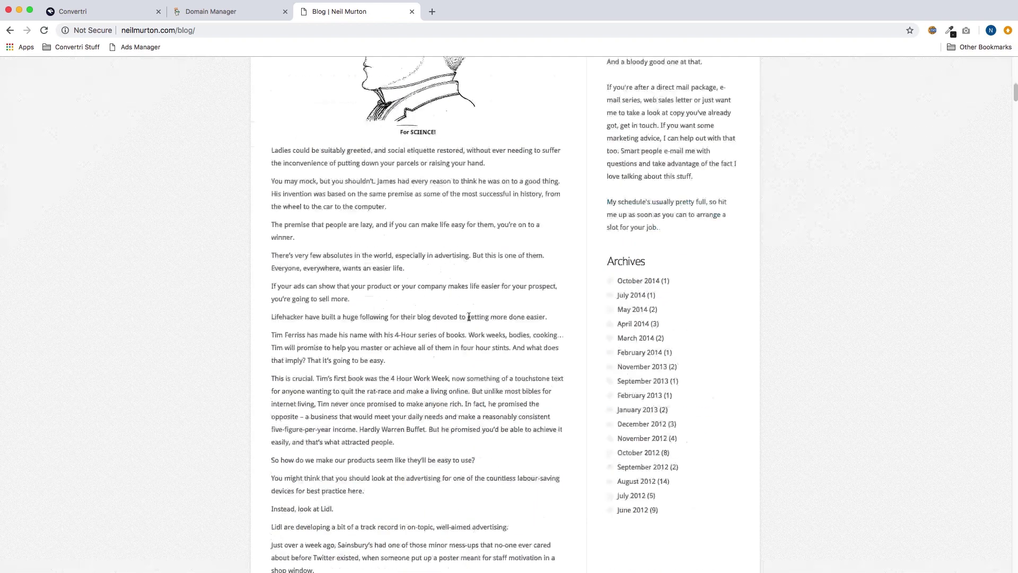
scroll(469, 316, up, 8)
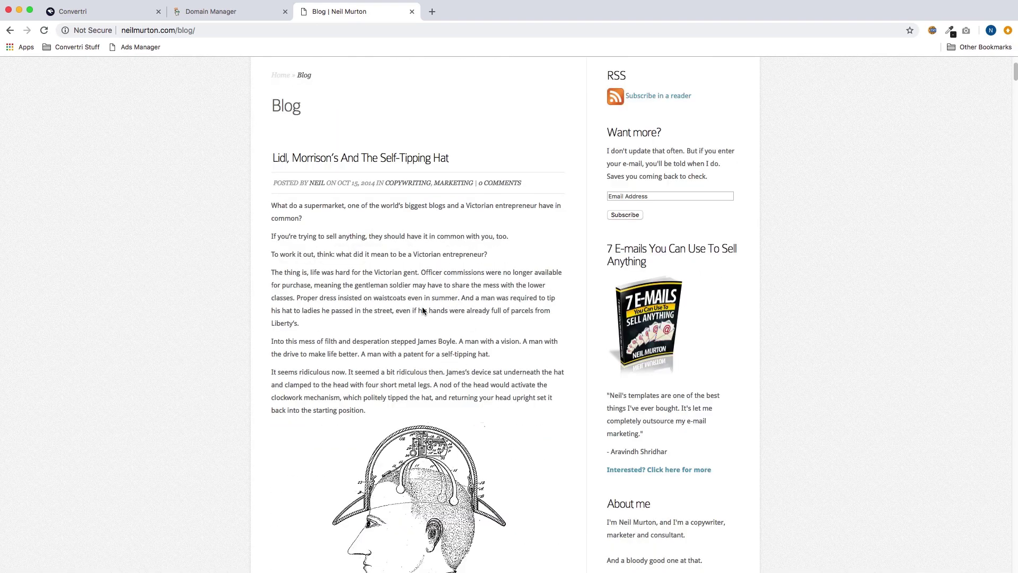
scroll(356, 233, up, 2)
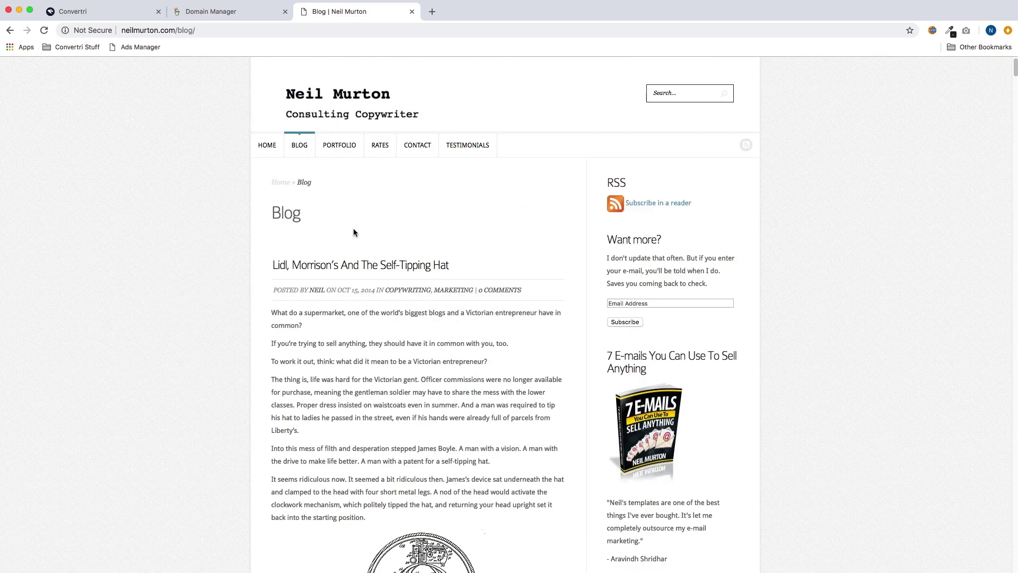
Look over the Contact page, then return to the Blog page and scroll down
click(416, 149)
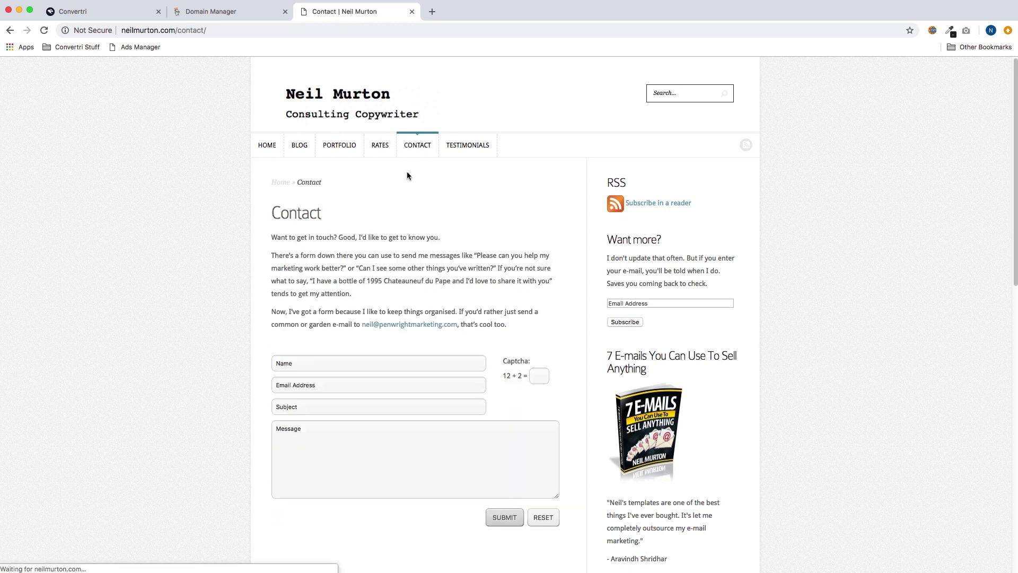
scroll(211, 267, down, 3)
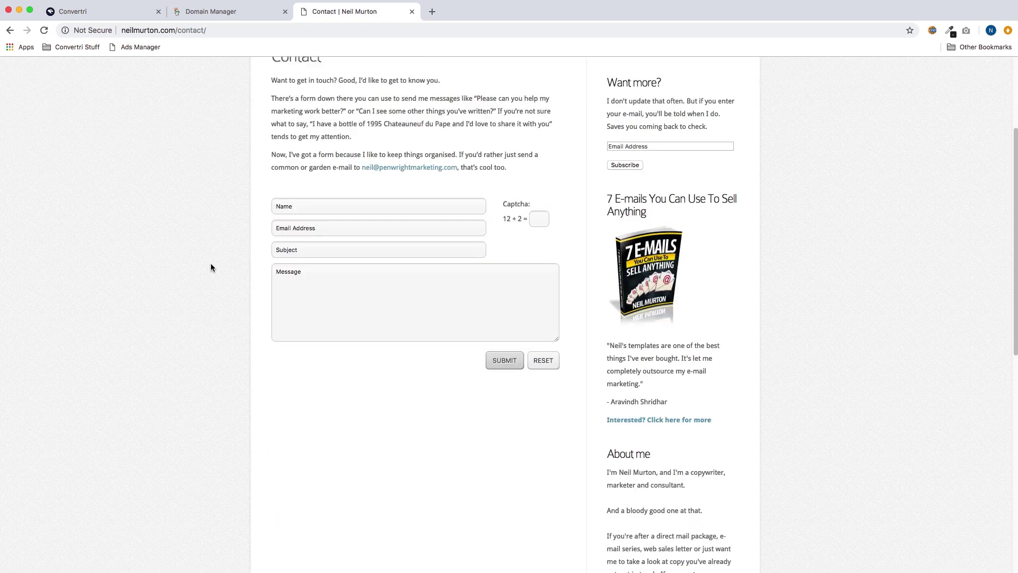
scroll(211, 267, up, 3)
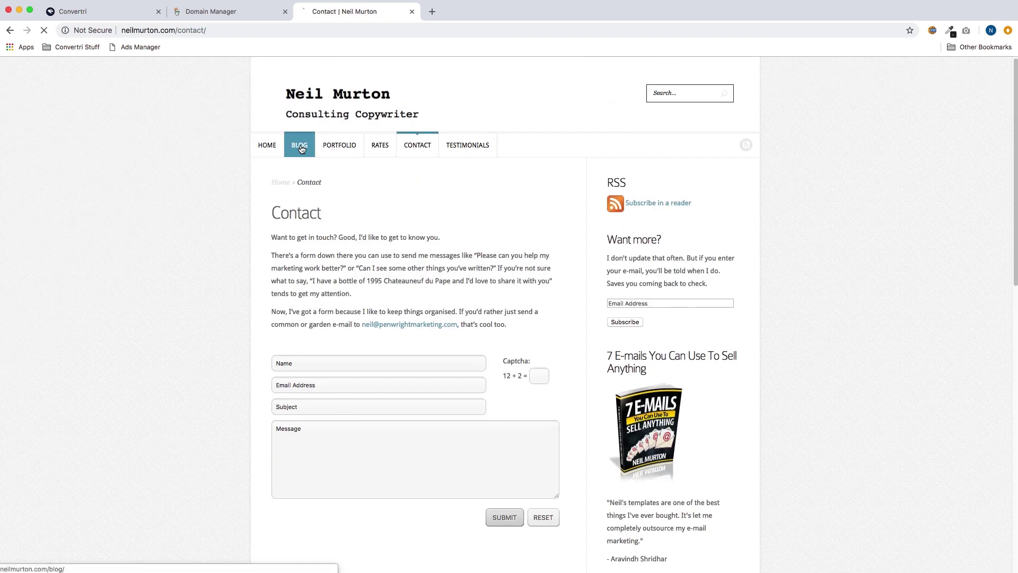
click(299, 146)
scroll(477, 340, down, 3)
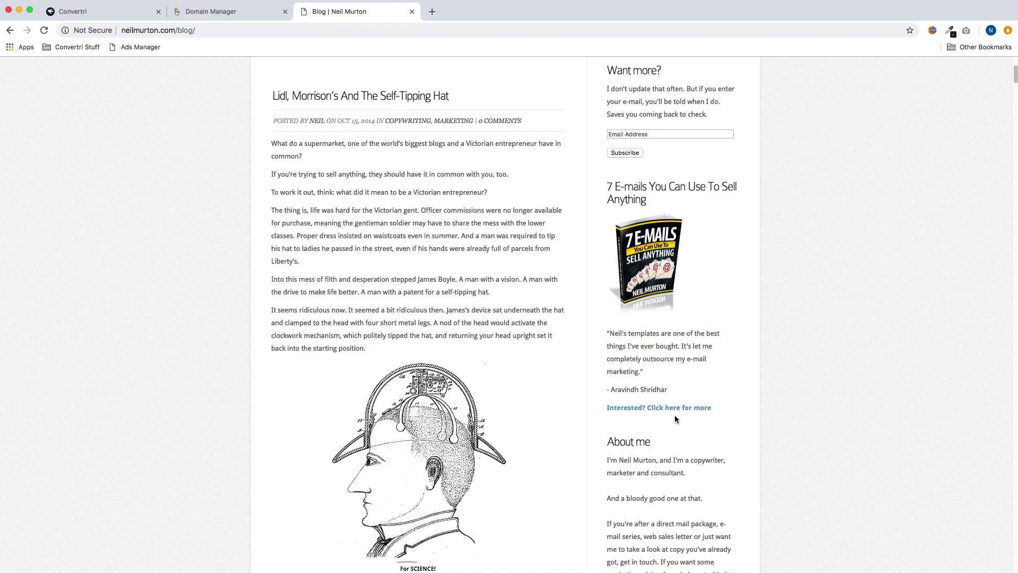
Open GoDaddy's DNS Management for neilmurton.com and scroll down to its records table
click(252, 14)
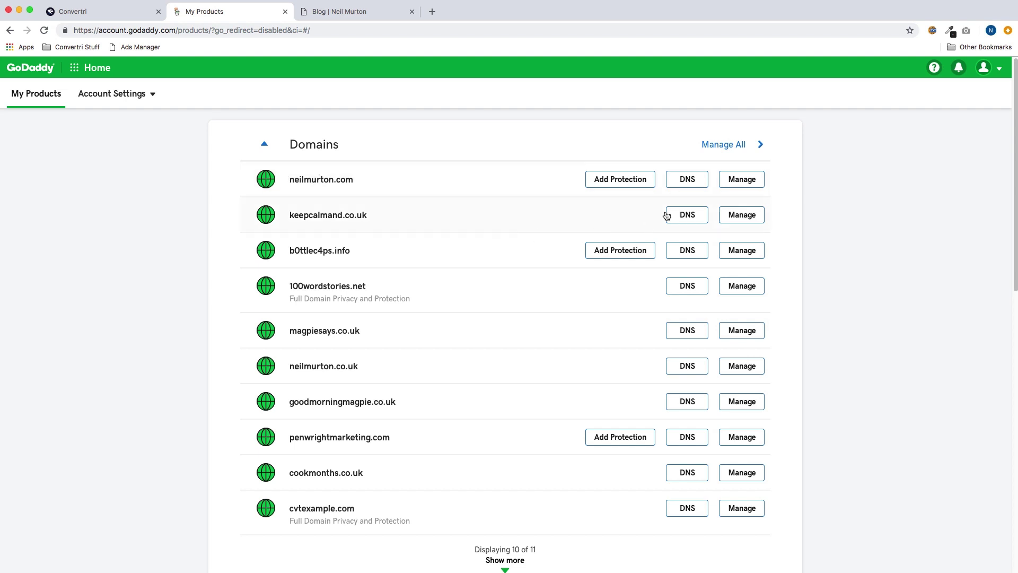
click(698, 187)
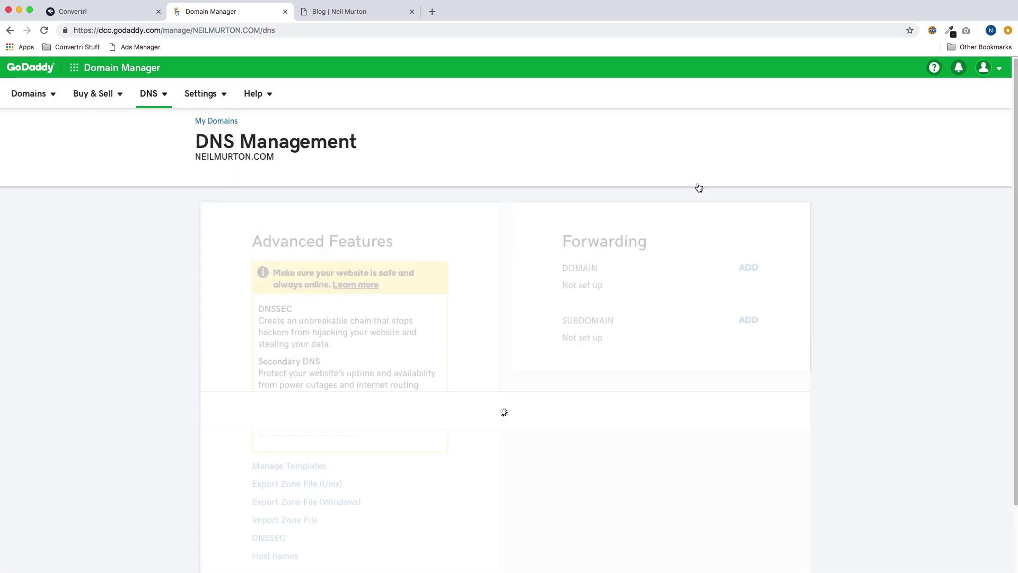
scroll(666, 232, down, 8)
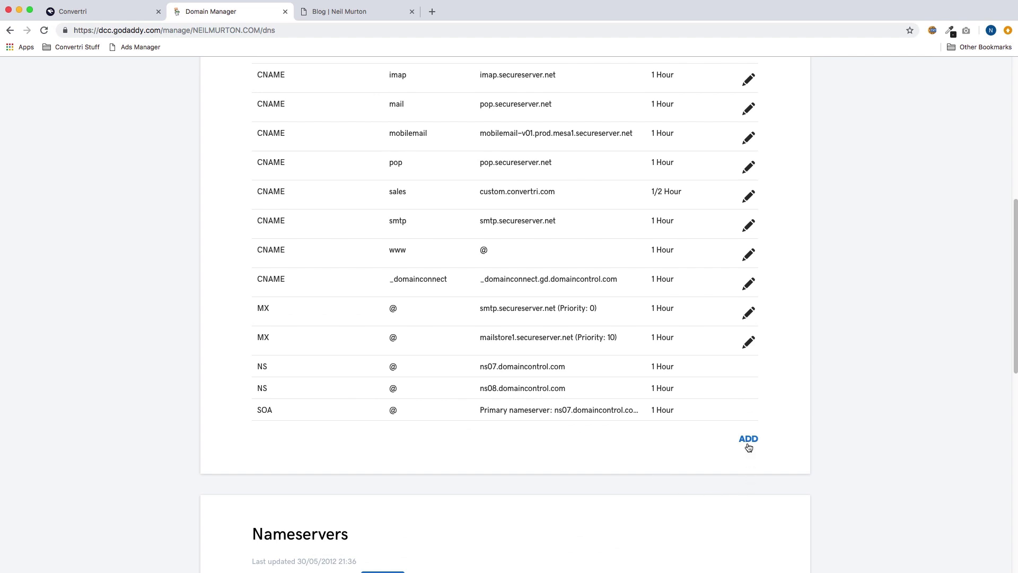
Add and save a CNAME record with host 'offers' pointing to custom.convertri.com, TTL 1 Hour
click(748, 440)
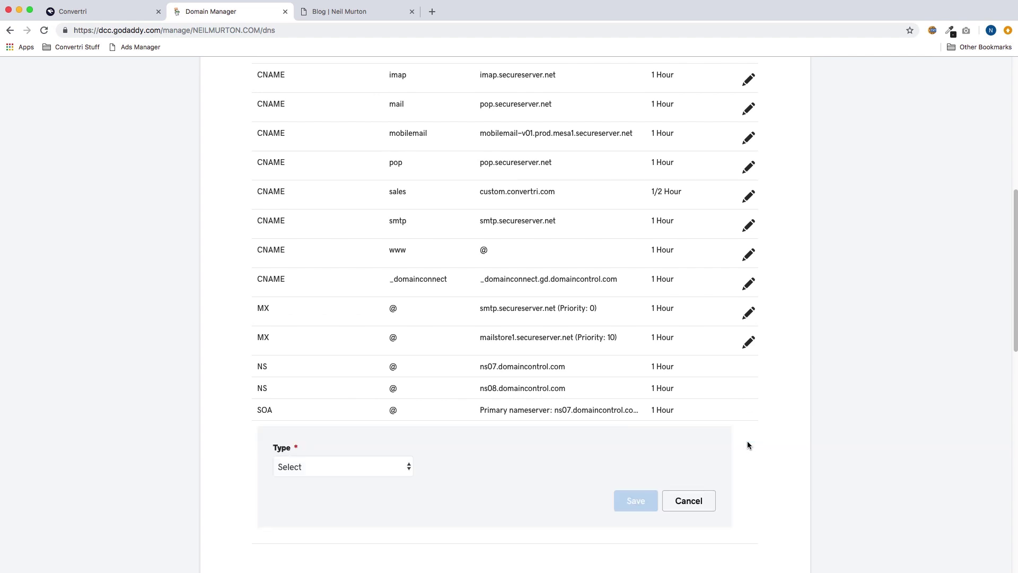
scroll(546, 453, down, 3)
click(405, 395)
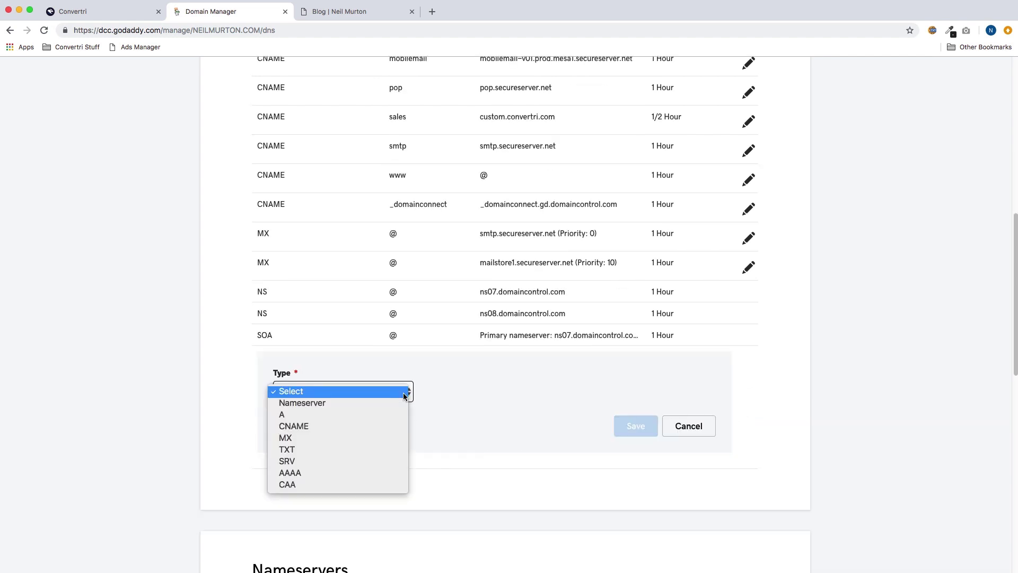
click(386, 426)
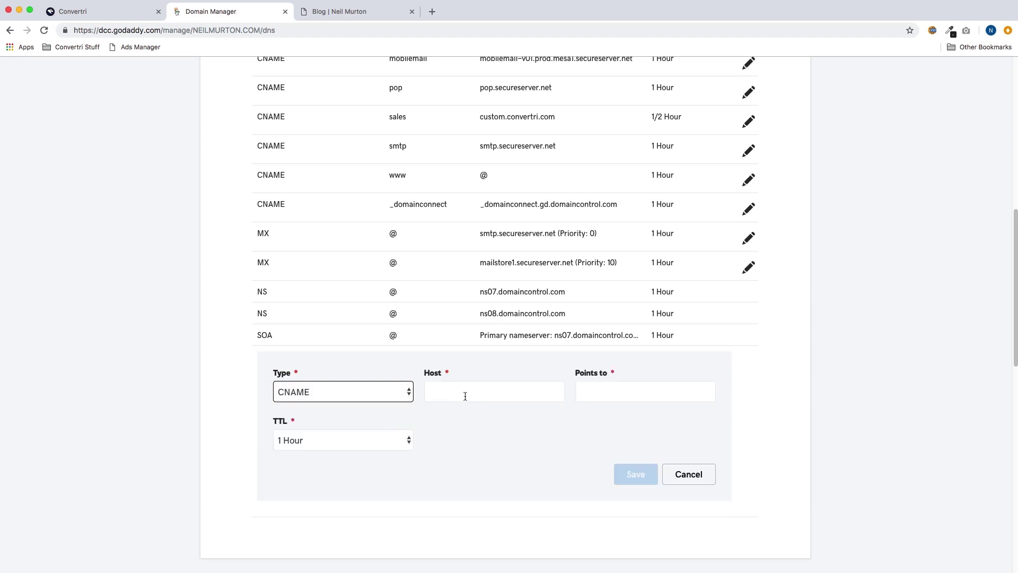
click(465, 397)
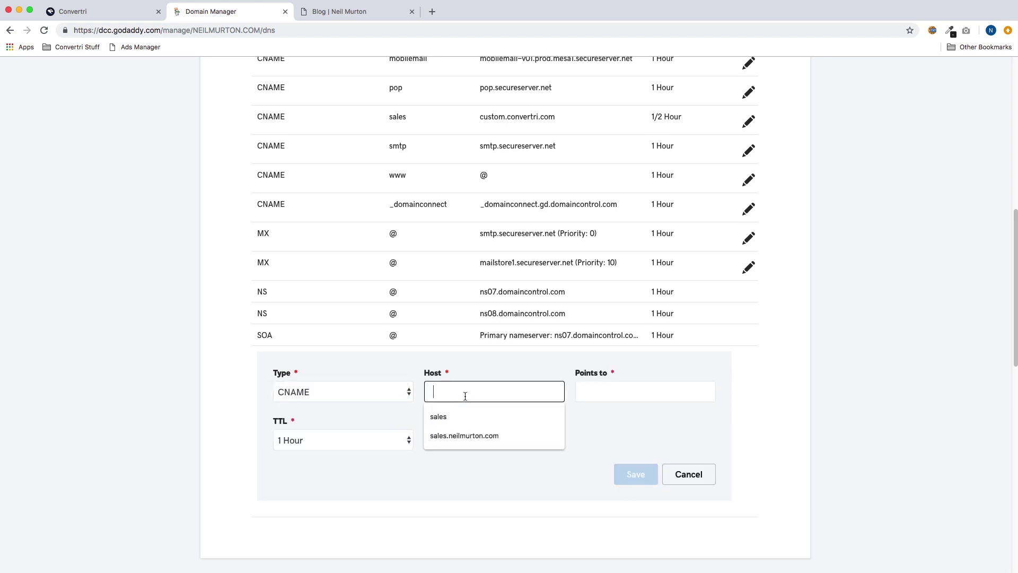
text(offers)
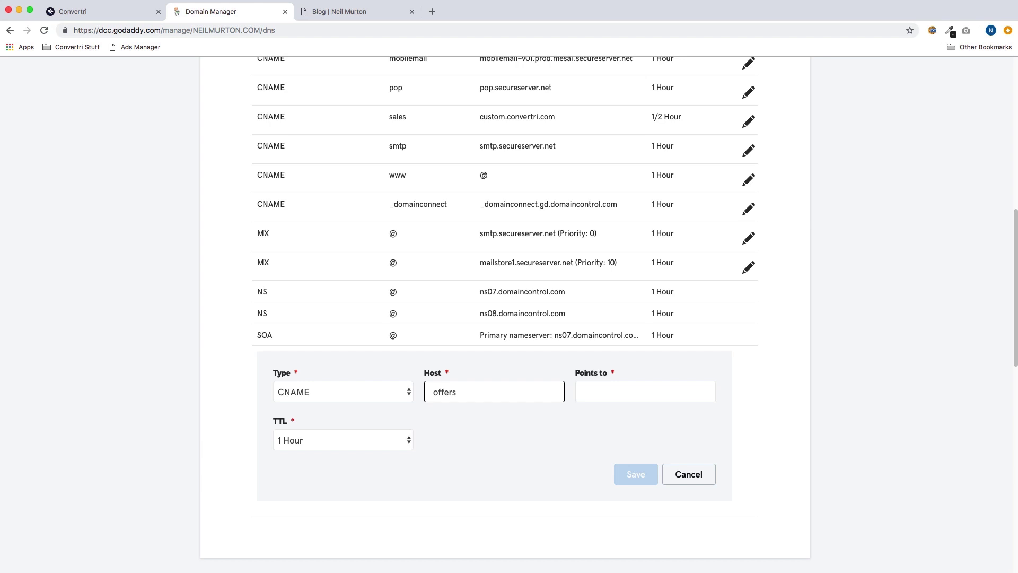
click(591, 390)
text(custom.convertri.com)
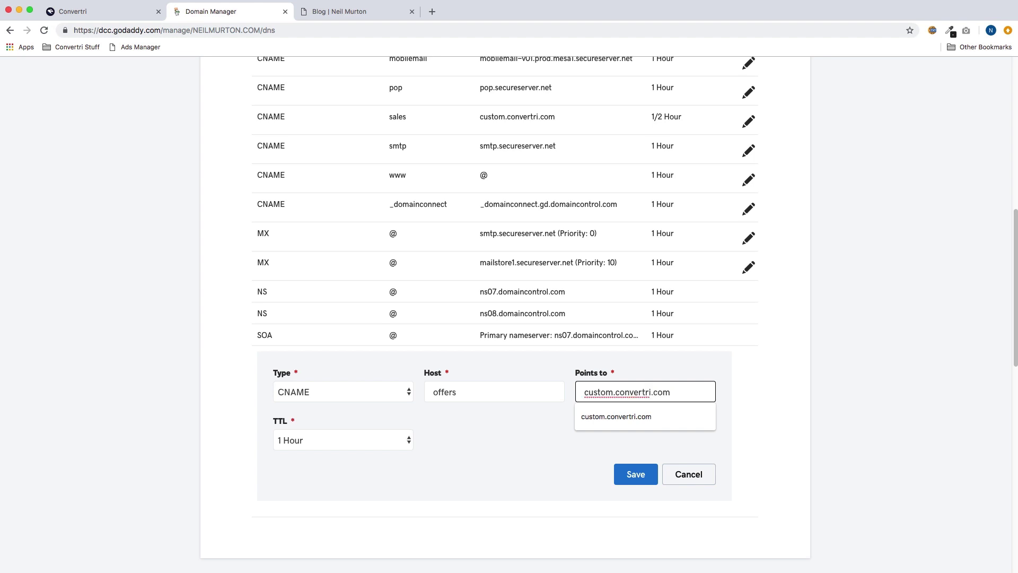
click(566, 432)
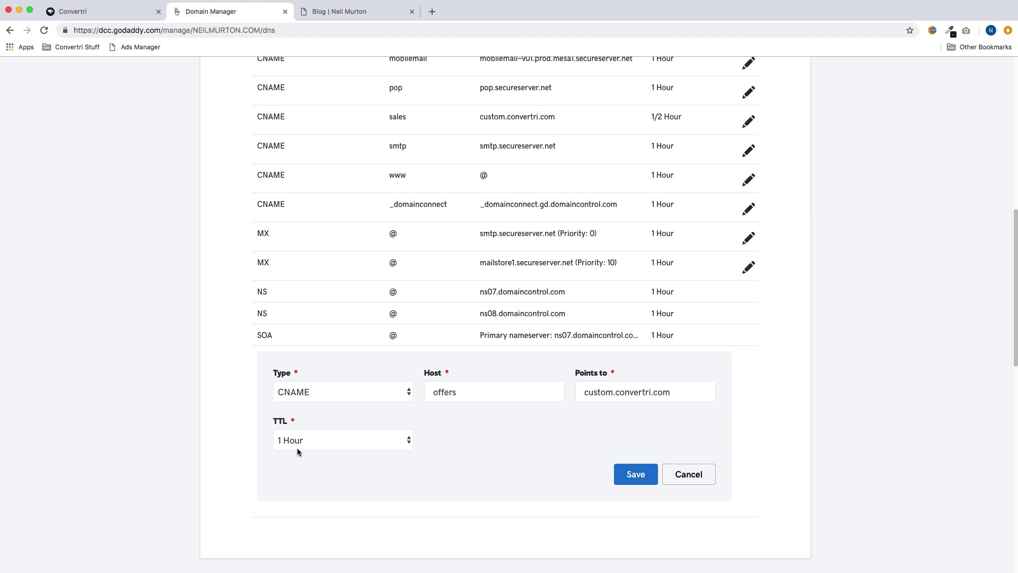
click(634, 483)
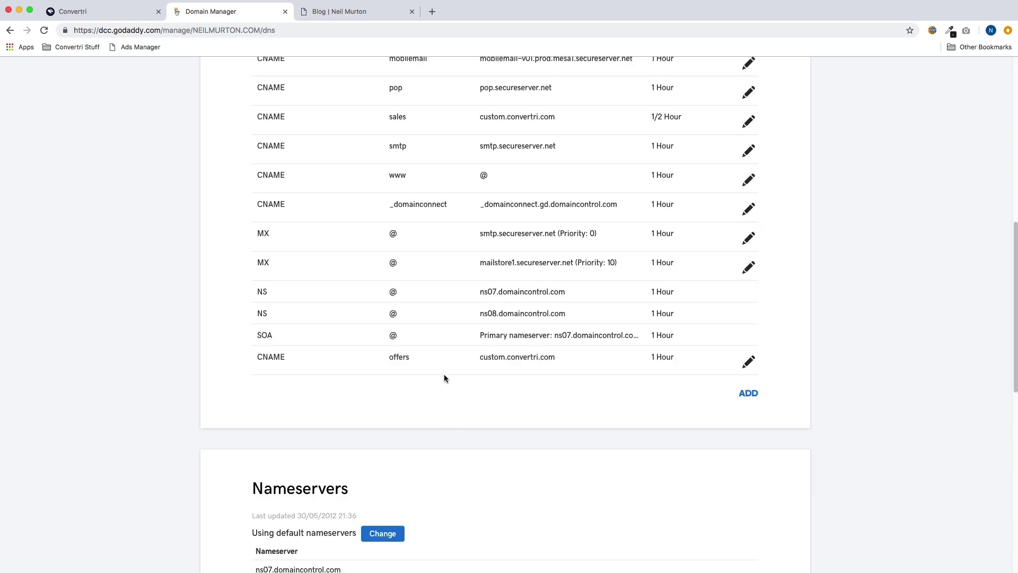
In Convertri's Account > Domains, add offers.neilmurton.com under Custom Domain via CNAME
click(118, 15)
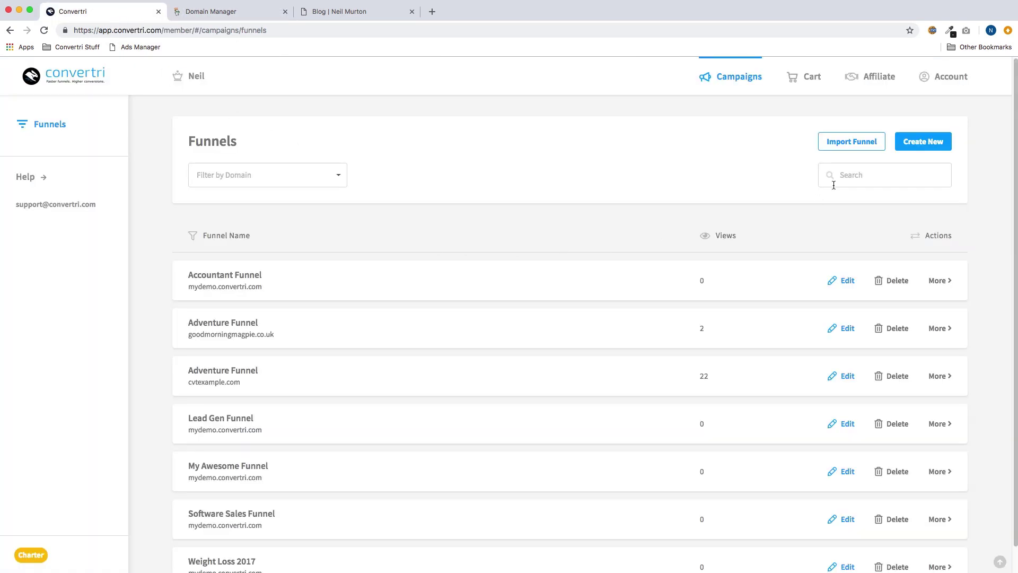
click(940, 81)
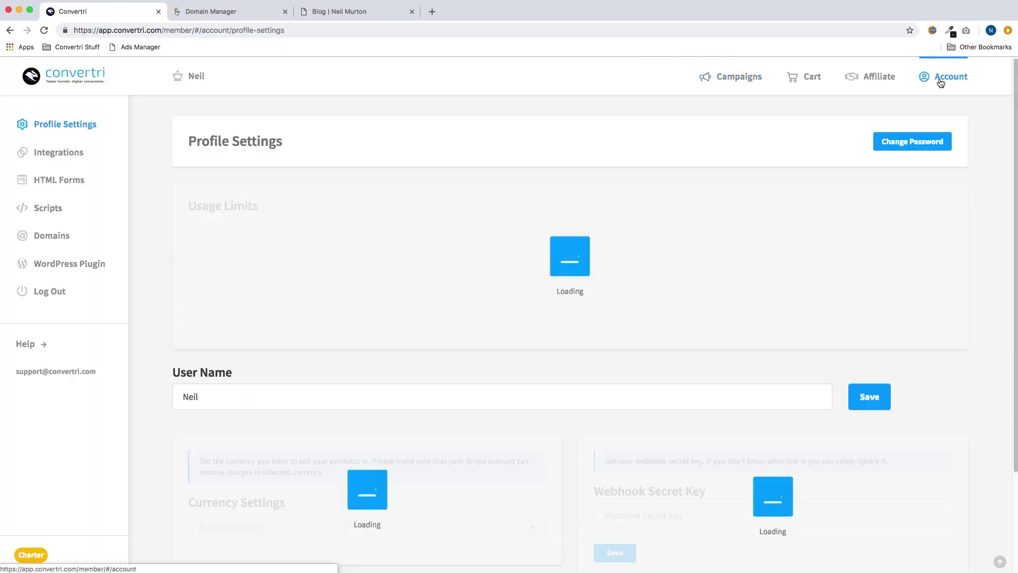
click(53, 235)
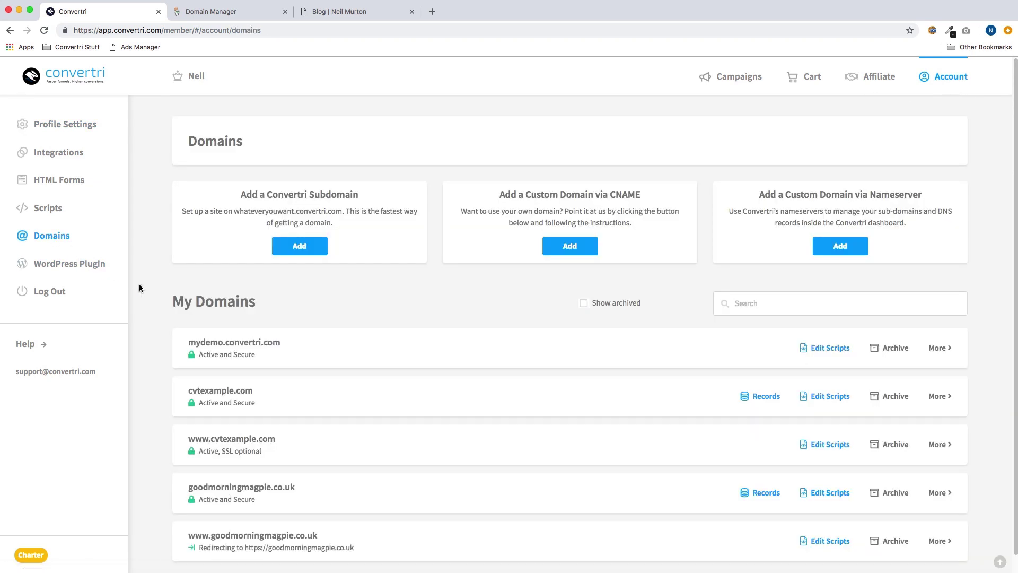
click(571, 249)
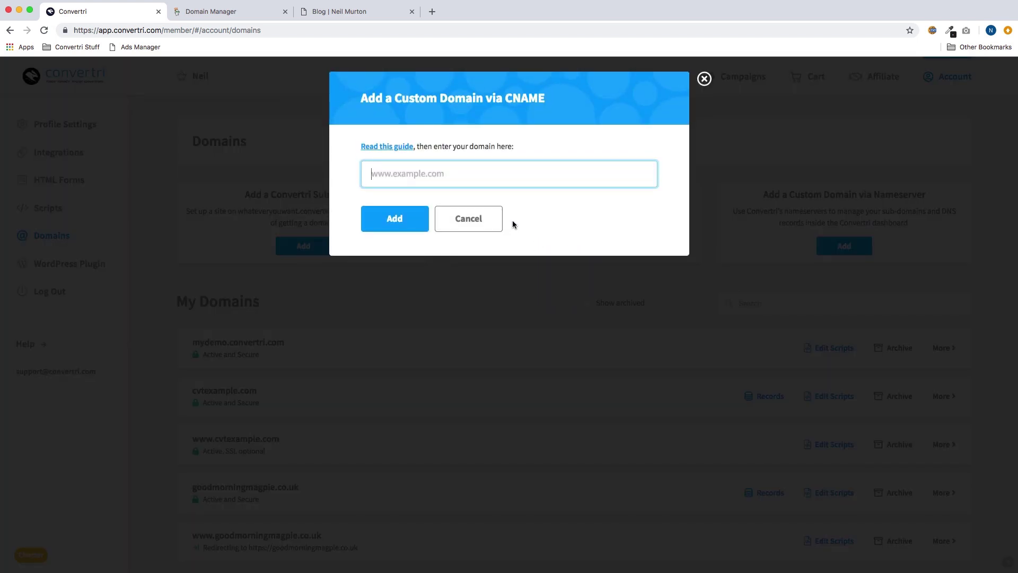
text(offers.neilmurton.com)
click(389, 228)
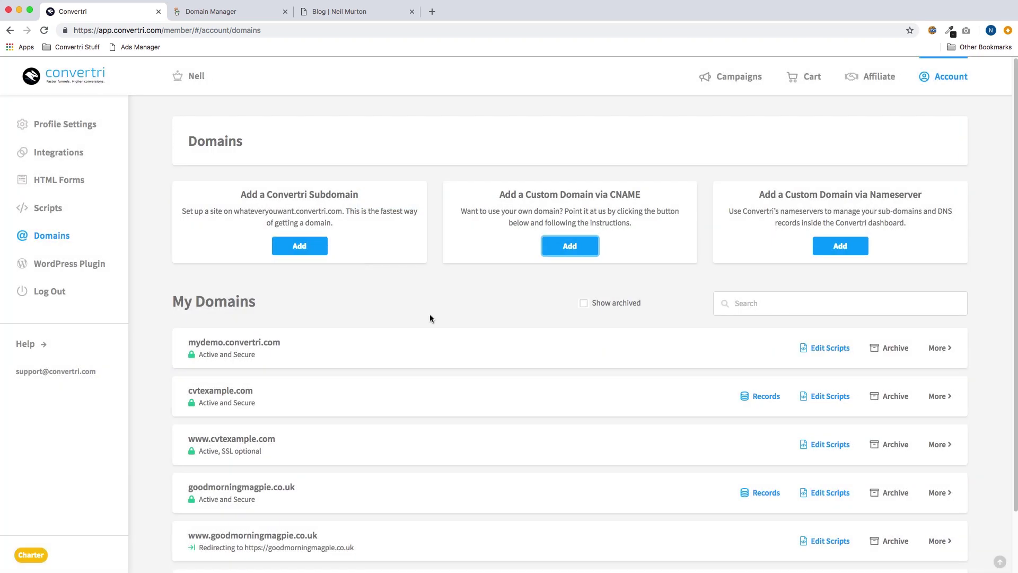
Scroll down the My Domains list to the offers.neilmurton.com row
scroll(429, 318, down, 3)
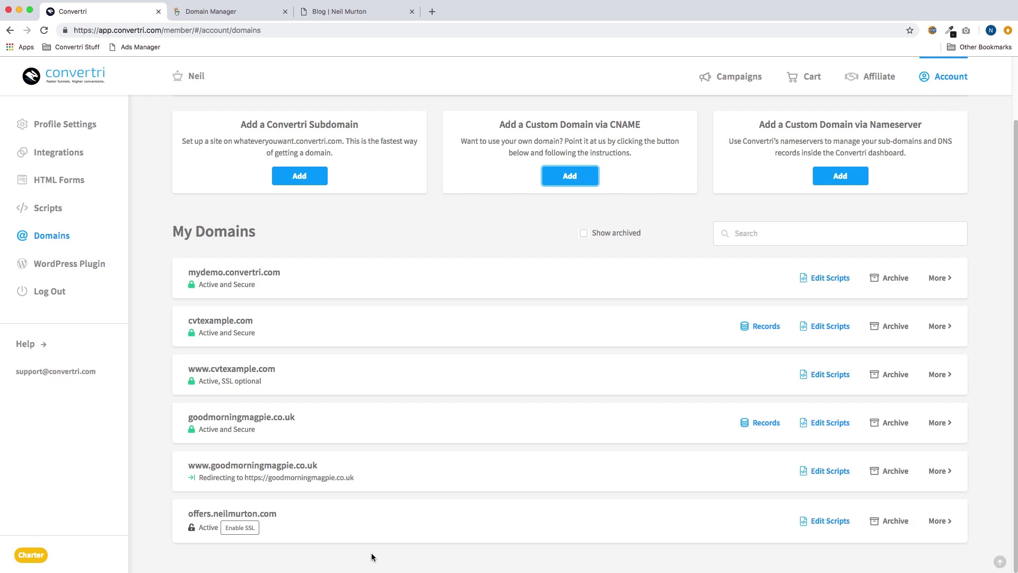
Enable SSL for offers.neilmurton.com and confirm it
click(250, 529)
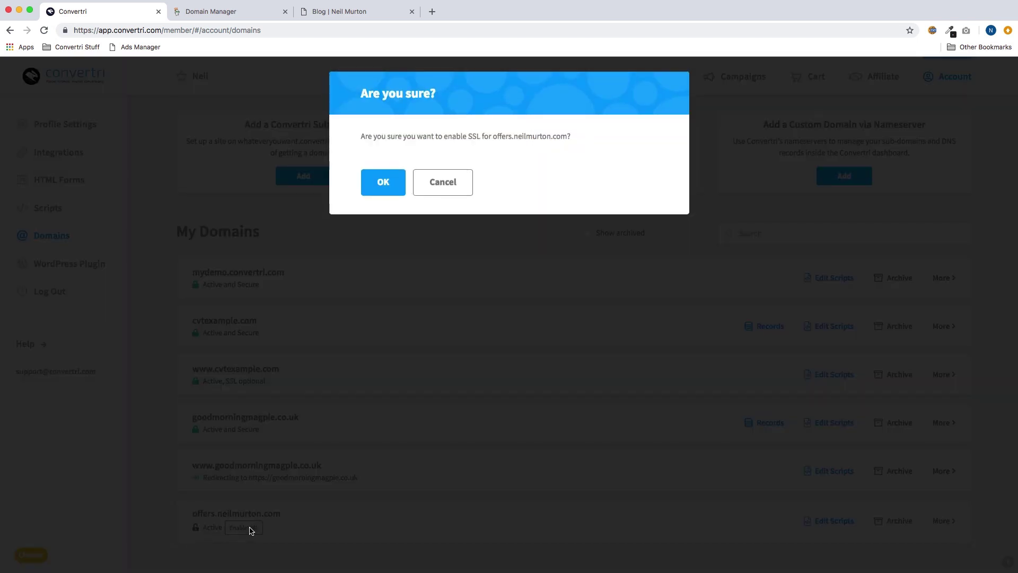
click(383, 183)
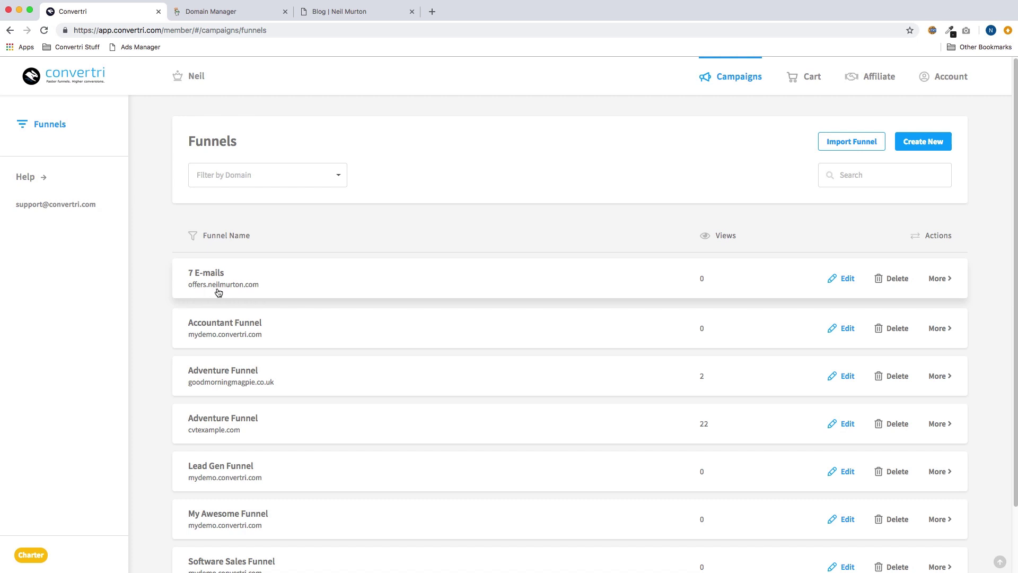
Open the 7 E-mails funnel's page in the editor and publish it at the path '7emails'
click(336, 286)
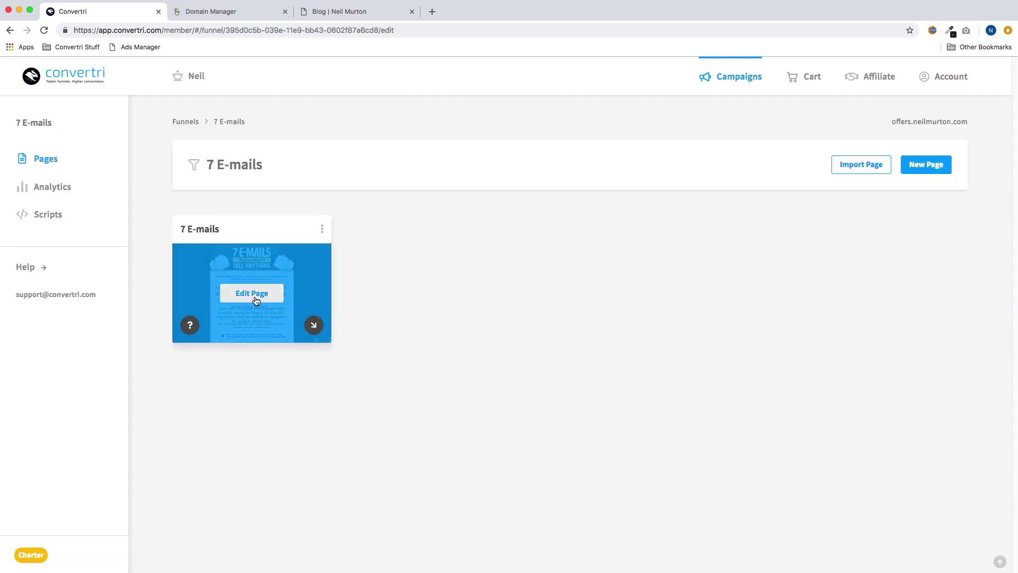
click(255, 300)
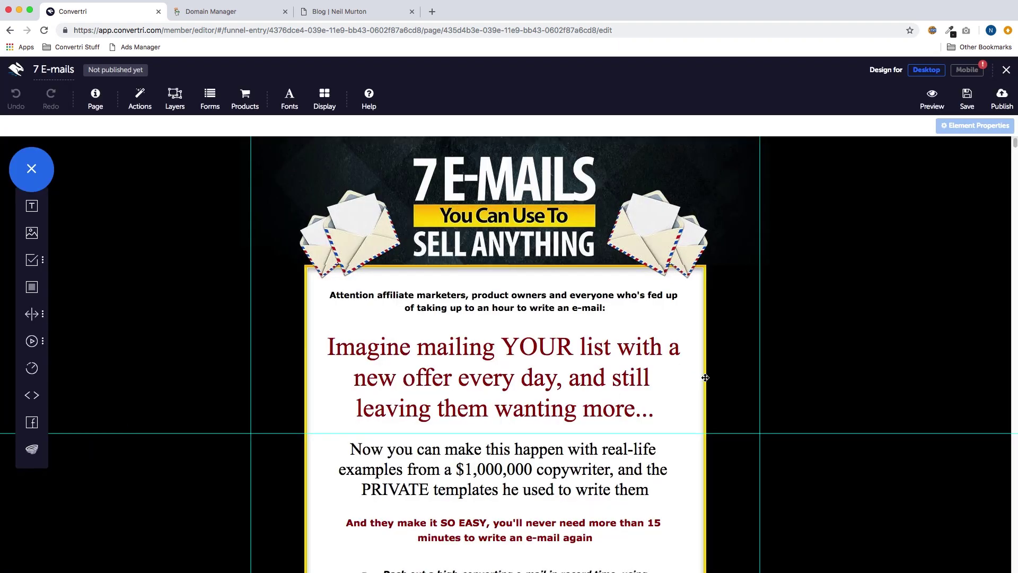
click(1001, 101)
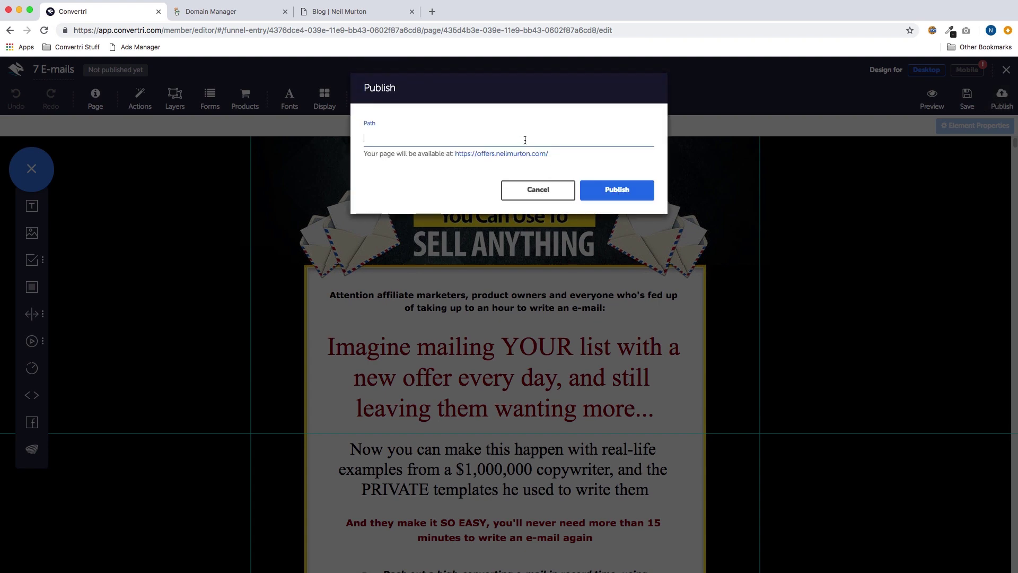
text(7emails)
click(617, 194)
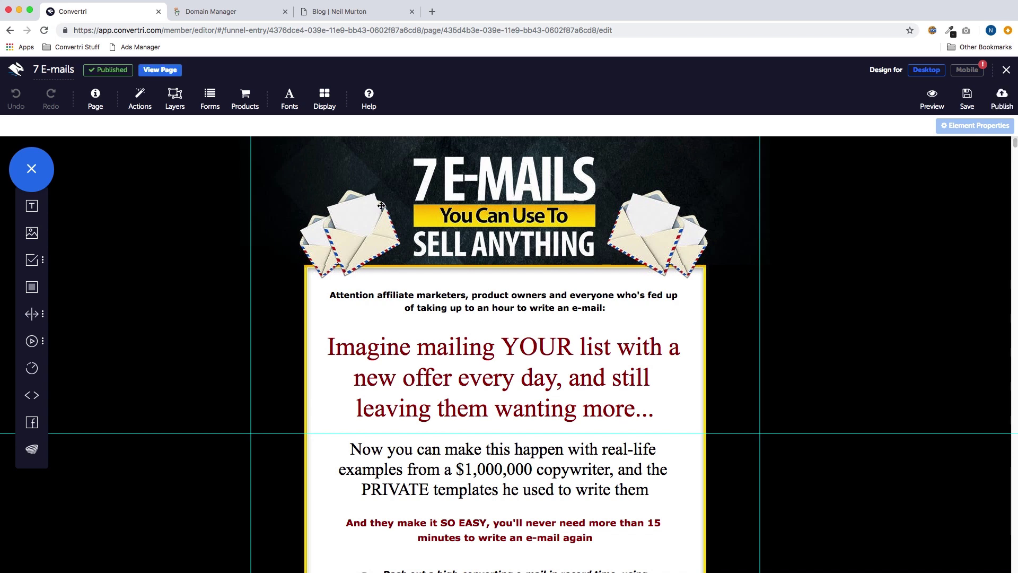
Open the live page offers.neilmurton.com/7emails in a new browser tab
click(172, 71)
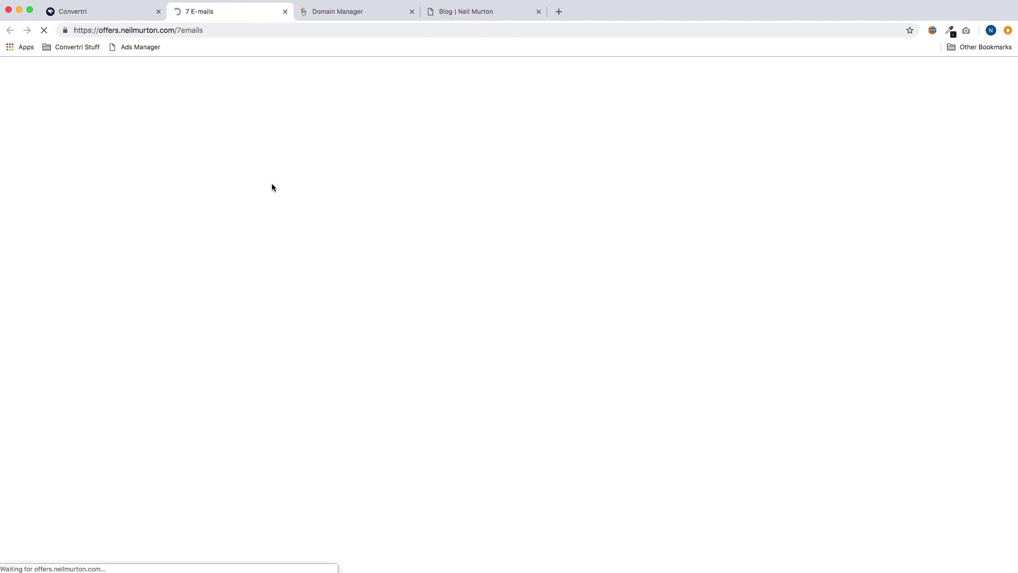